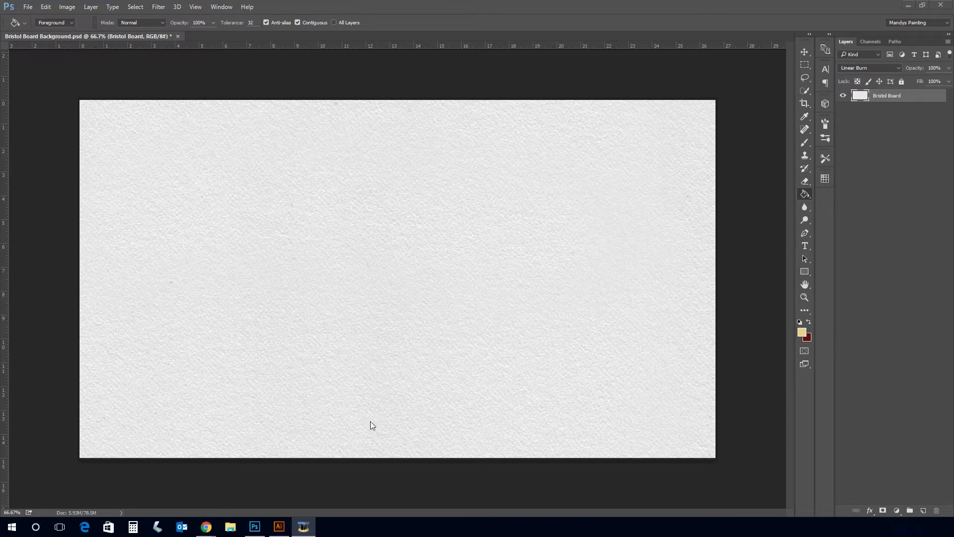
Switch from the Bristol Board texture in Photoshop to Zika Storyboards.ai in Illustrator.
click(279, 527)
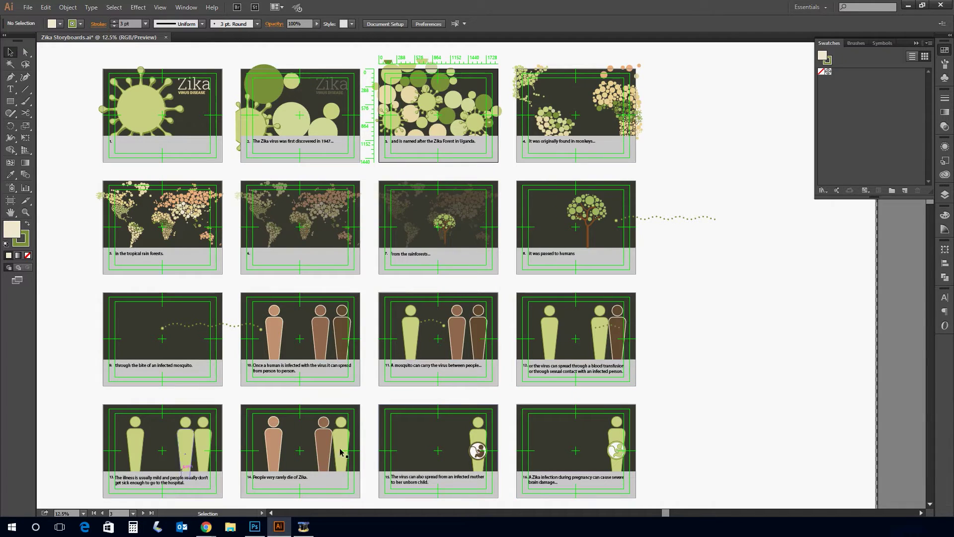
Look over the storyboard artboards and select all artwork with Ctrl+A.
scroll(720, 416, down, 2)
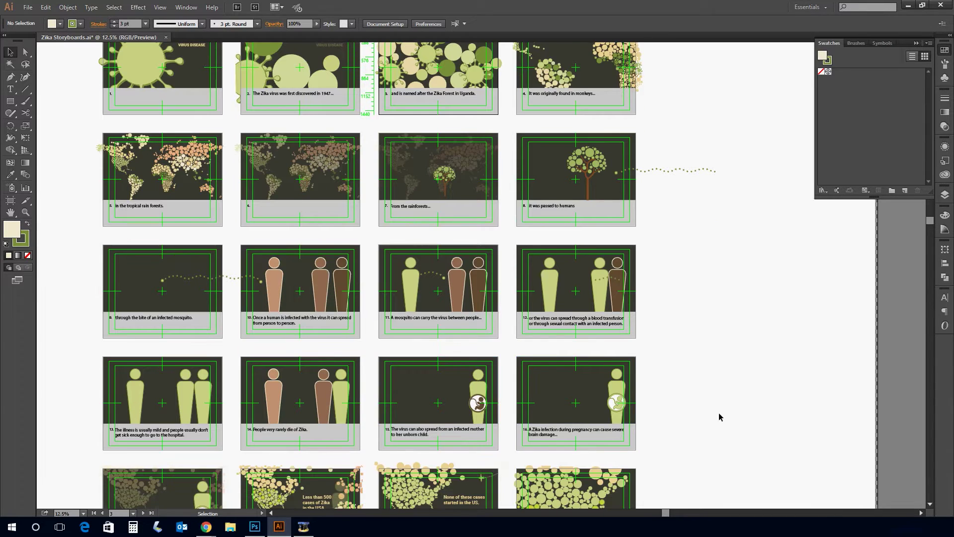
scroll(720, 417, up, 2)
scroll(720, 417, down, 2)
scroll(716, 416, down, 1)
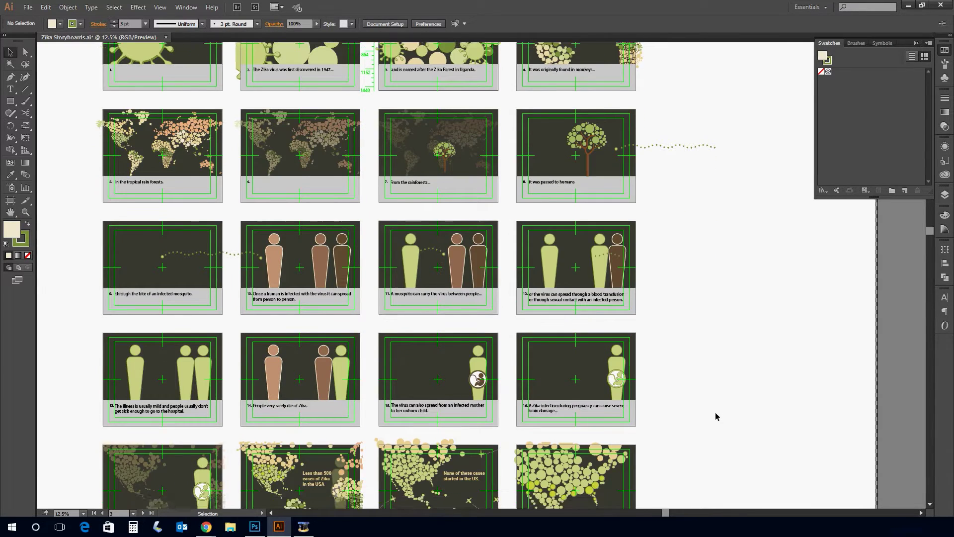
scroll(708, 398, up, 3)
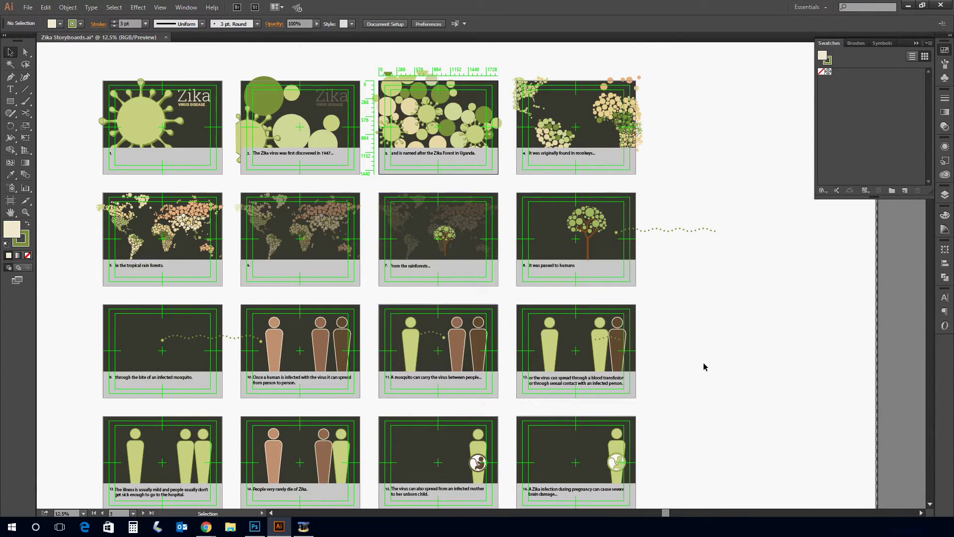
key(ctrl+a)
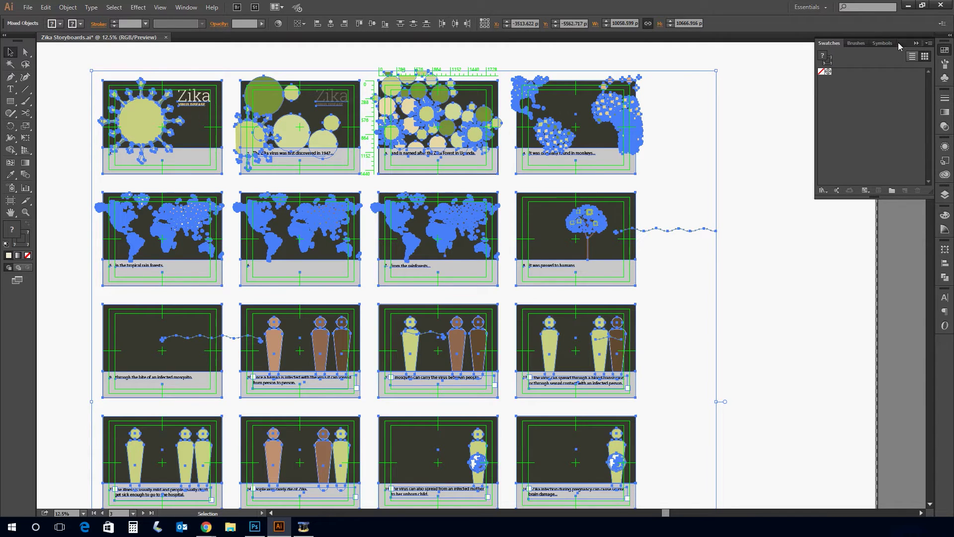
Add the selected artwork's colours as a new swatch group, then deselect the artwork.
click(929, 43)
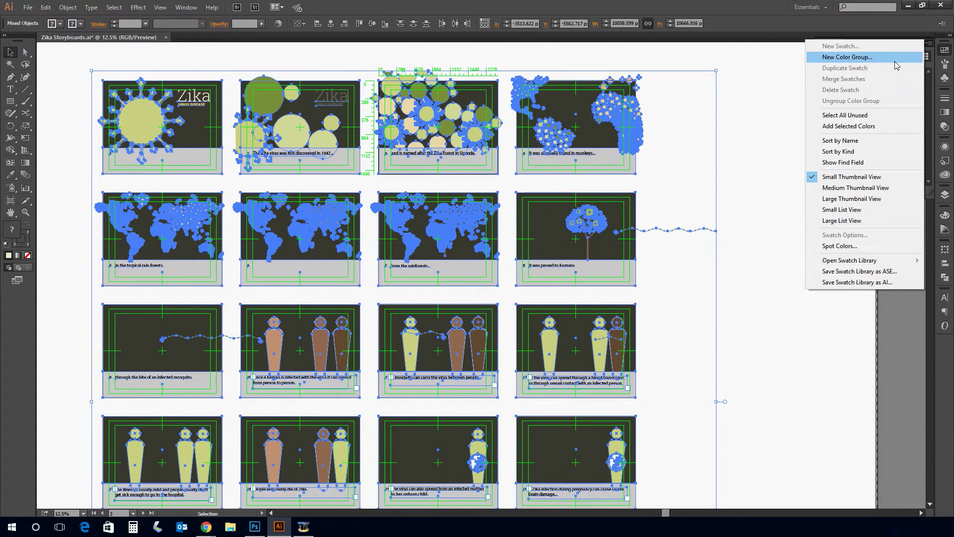
click(848, 127)
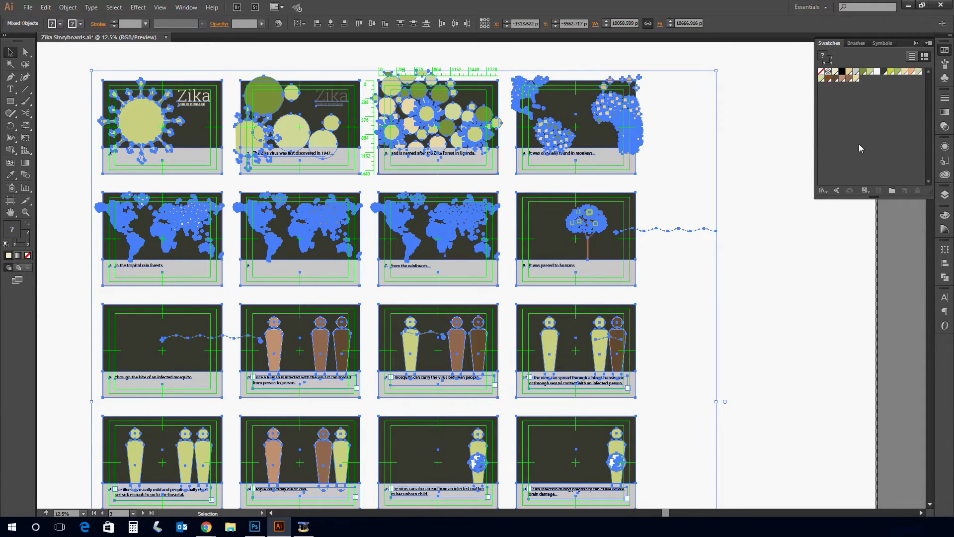
click(805, 245)
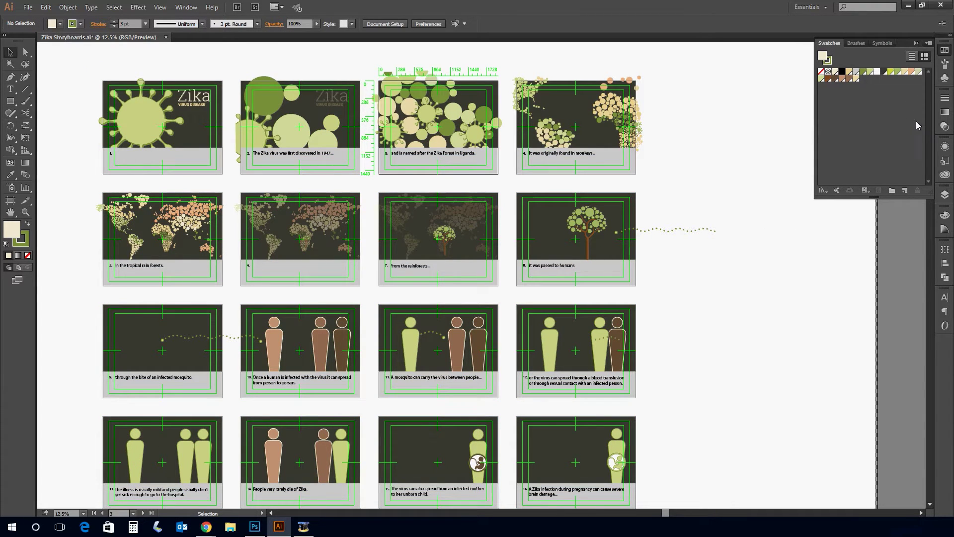
Save the swatches as Zika Storyboards.ase in Documents > 10 Color Palettes for Adobe.
click(928, 44)
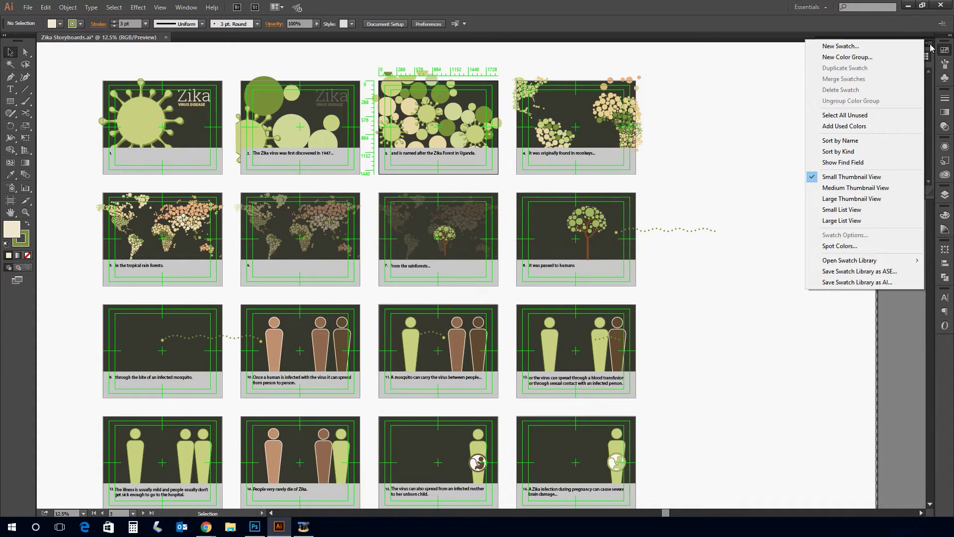
click(846, 272)
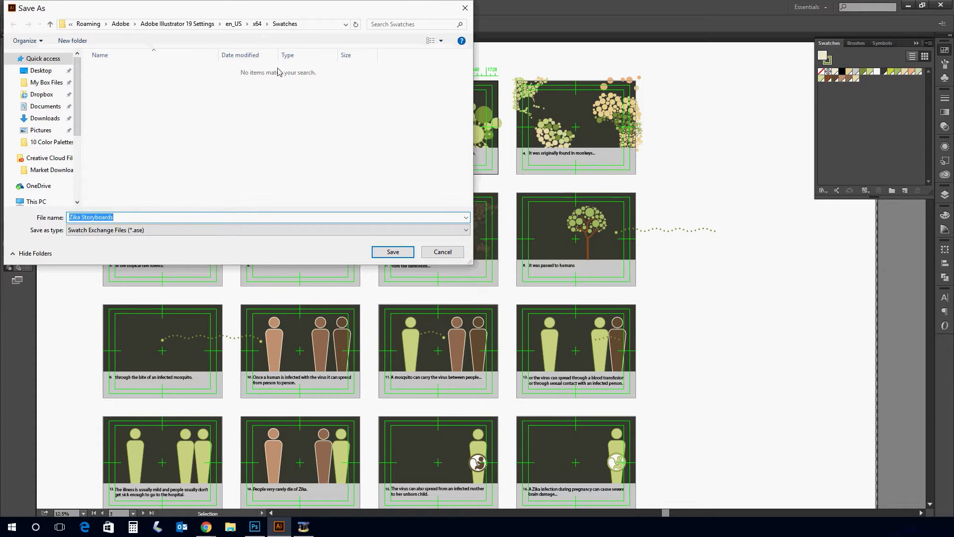
click(40, 107)
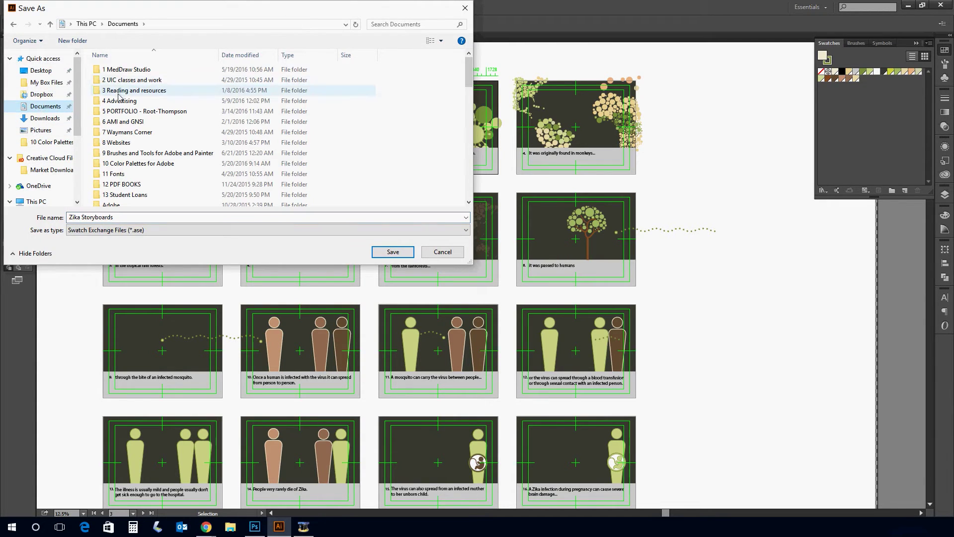
double_click(139, 164)
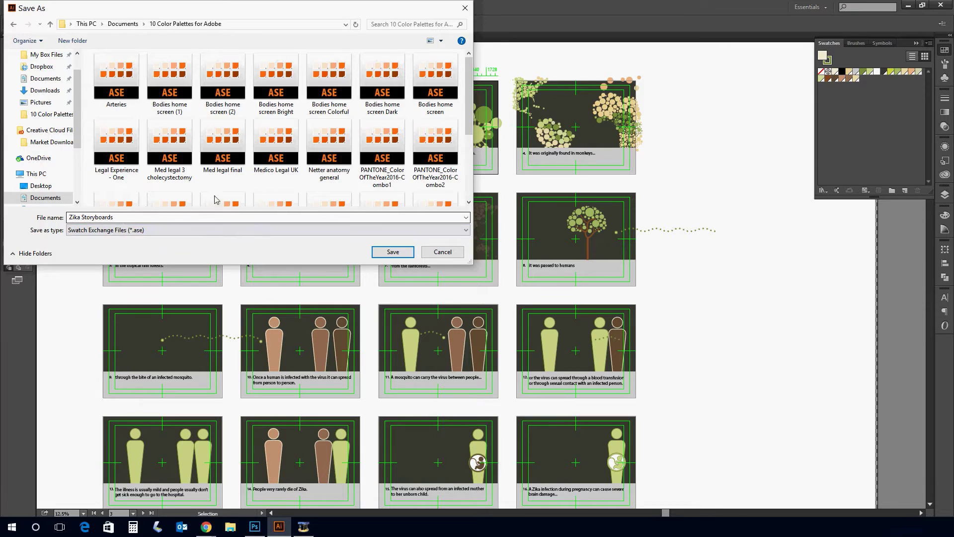
scroll(276, 174, down, 2)
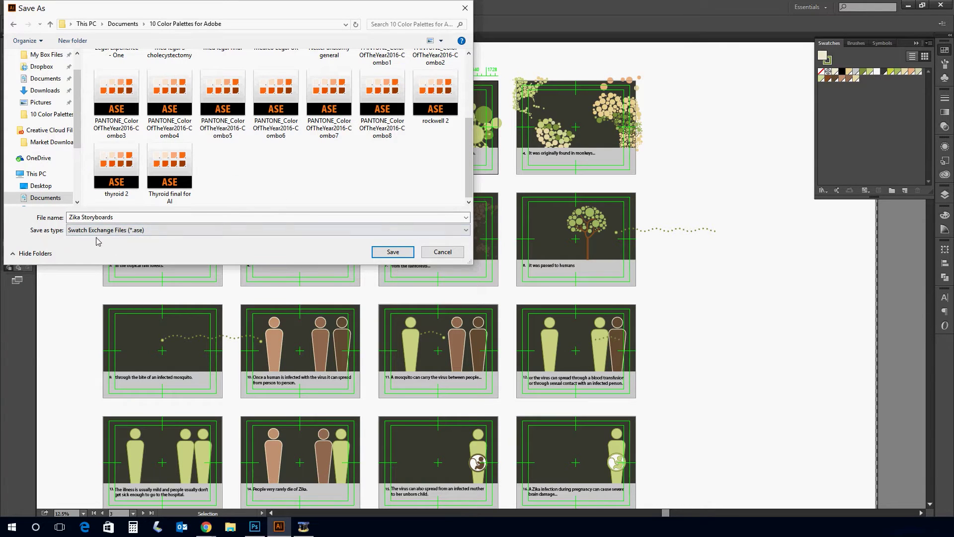
click(394, 253)
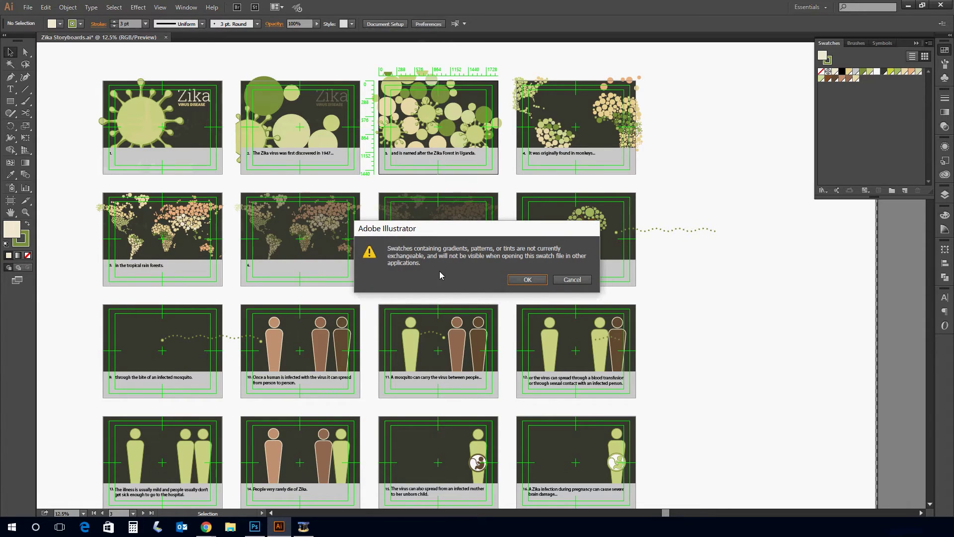
click(526, 279)
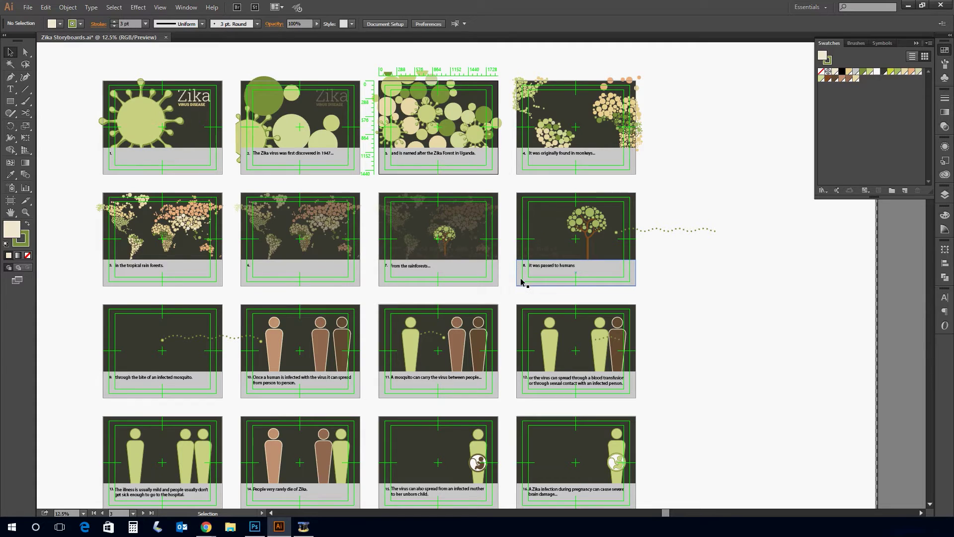
Return to Photoshop and show the Swatches panel from the Window menu.
click(255, 528)
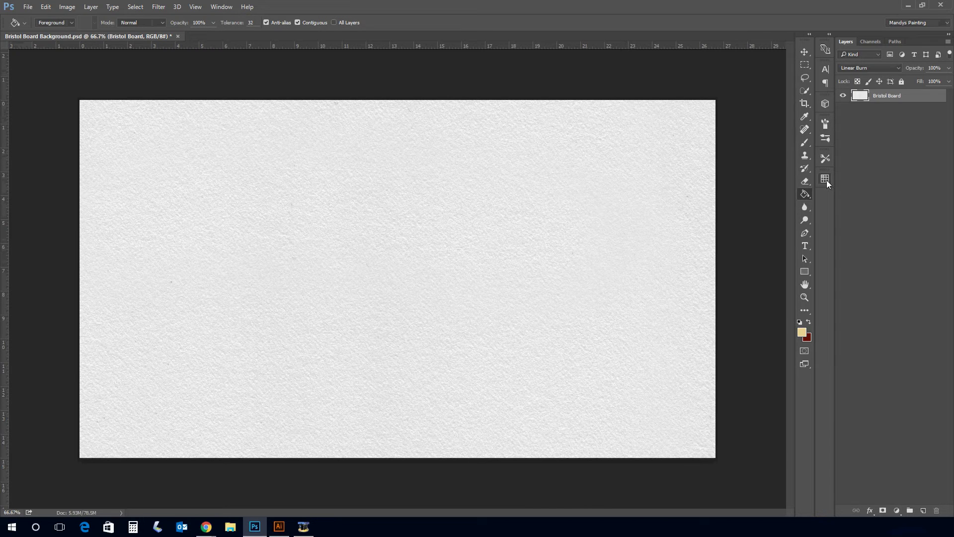
click(220, 7)
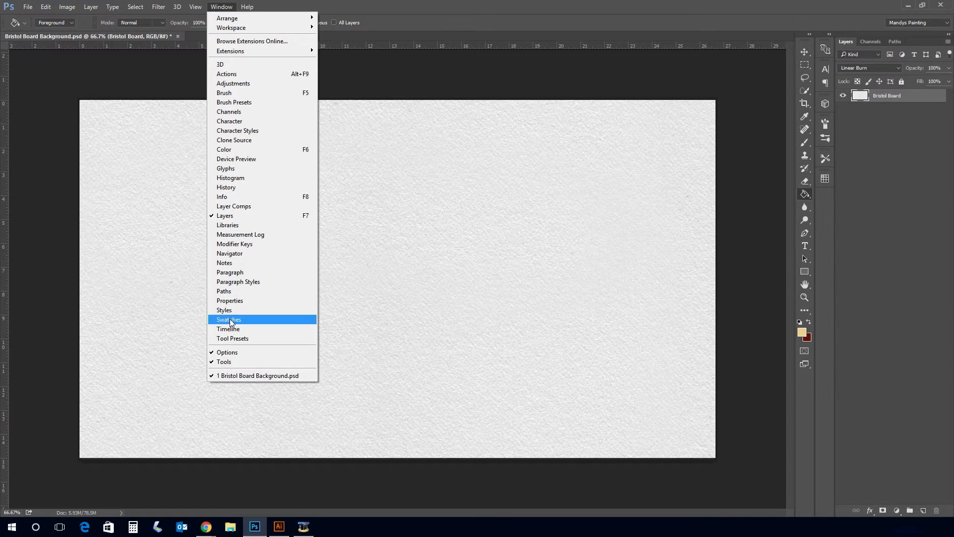
click(823, 181)
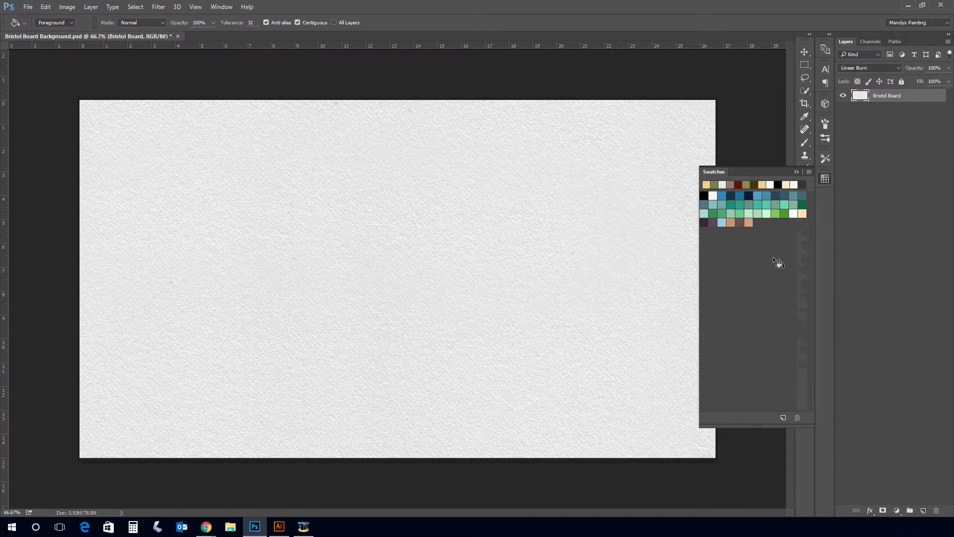
Load the Zika Storyboards Swatch Exchange (.ASE) palette into the Swatches panel.
click(809, 172)
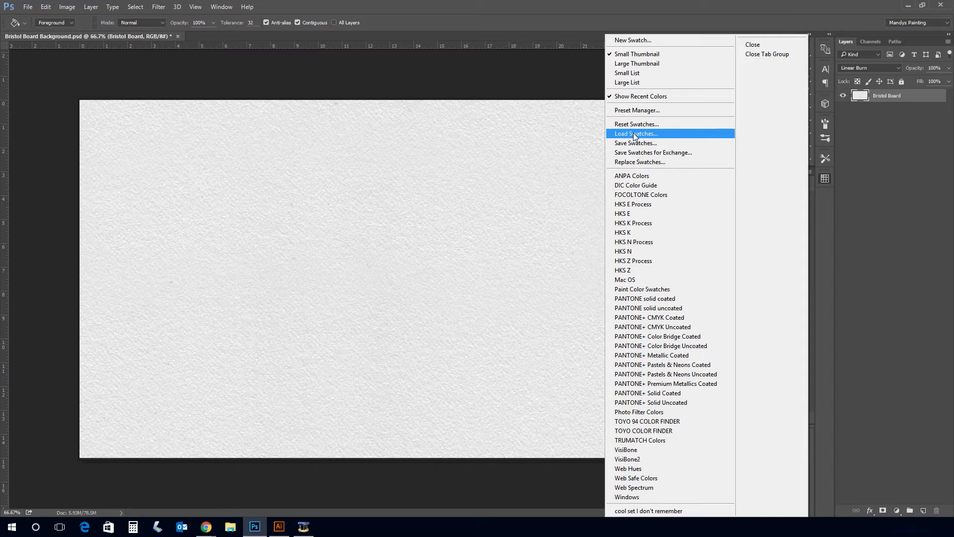
click(662, 162)
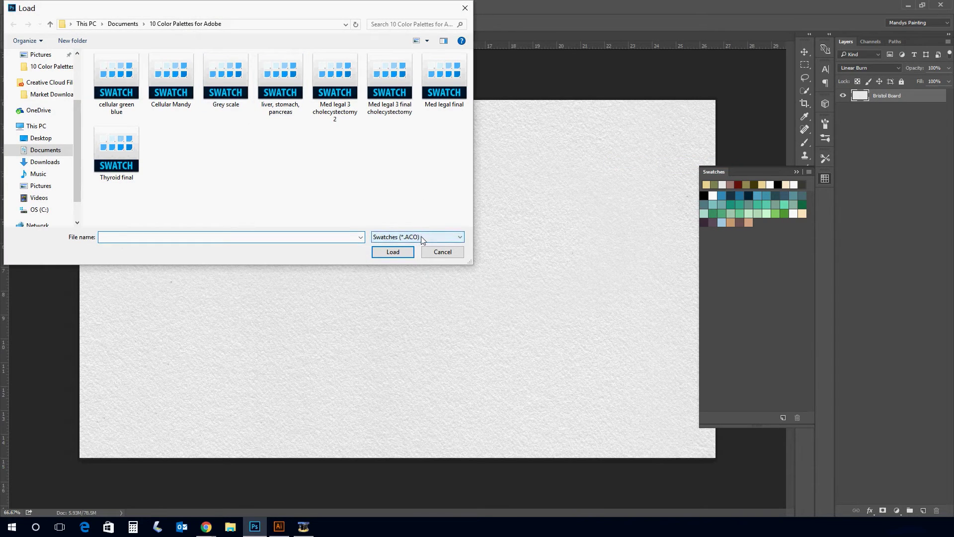
click(421, 237)
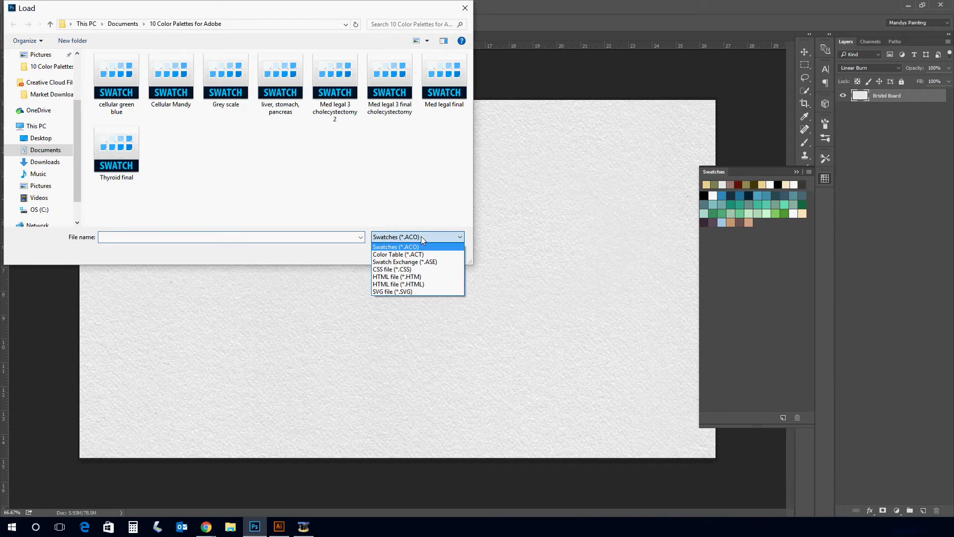
click(438, 262)
scroll(431, 201, down, 3)
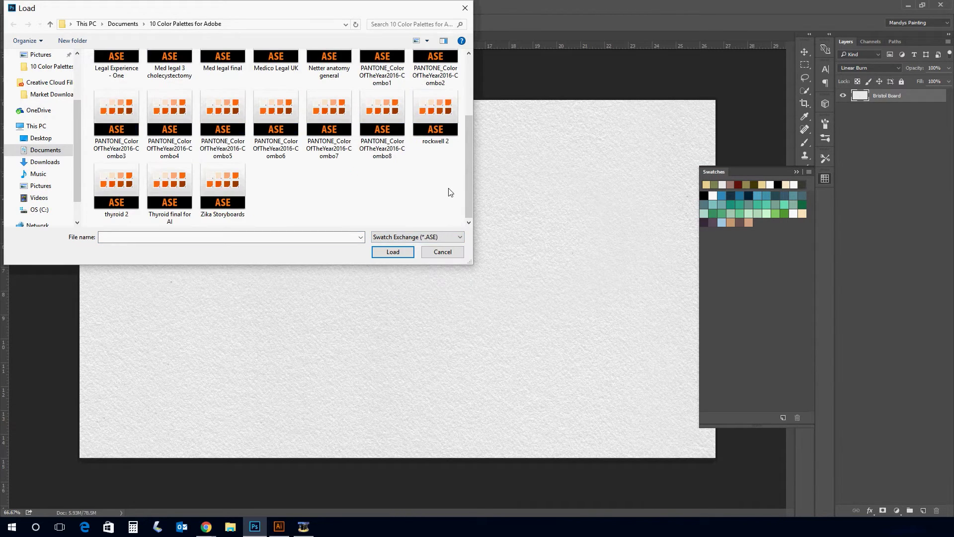
double_click(231, 201)
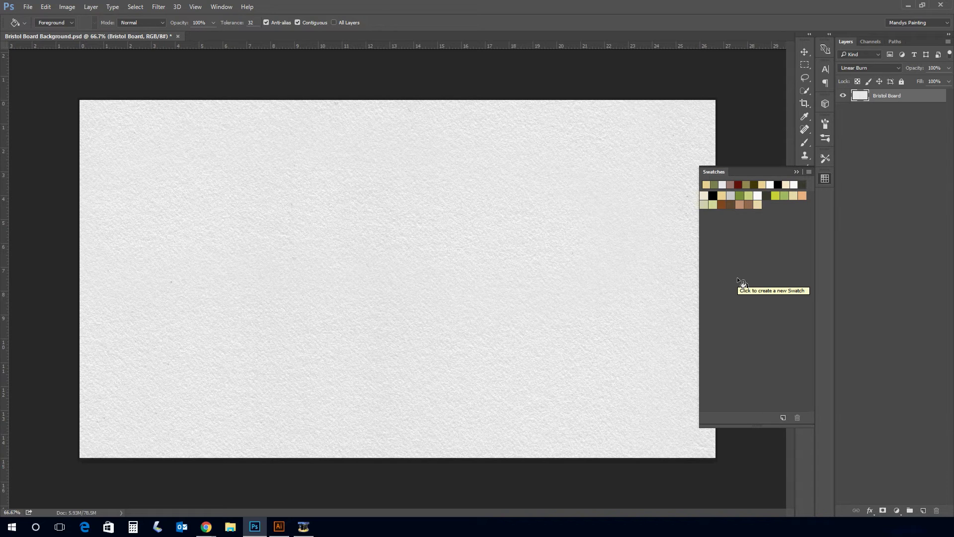
Add Layer 1, fill it with tan, set it to Multiply, and add Layer 2.
click(923, 512)
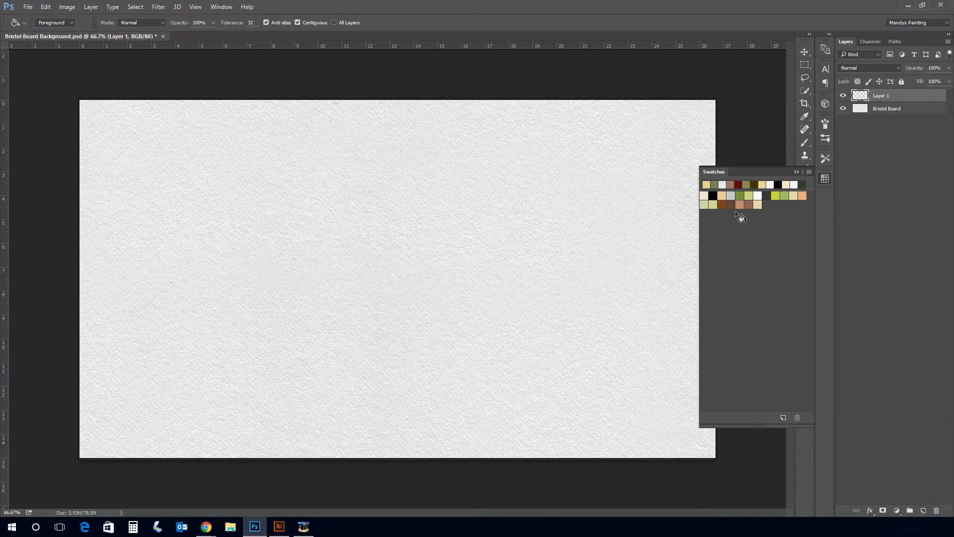
click(799, 172)
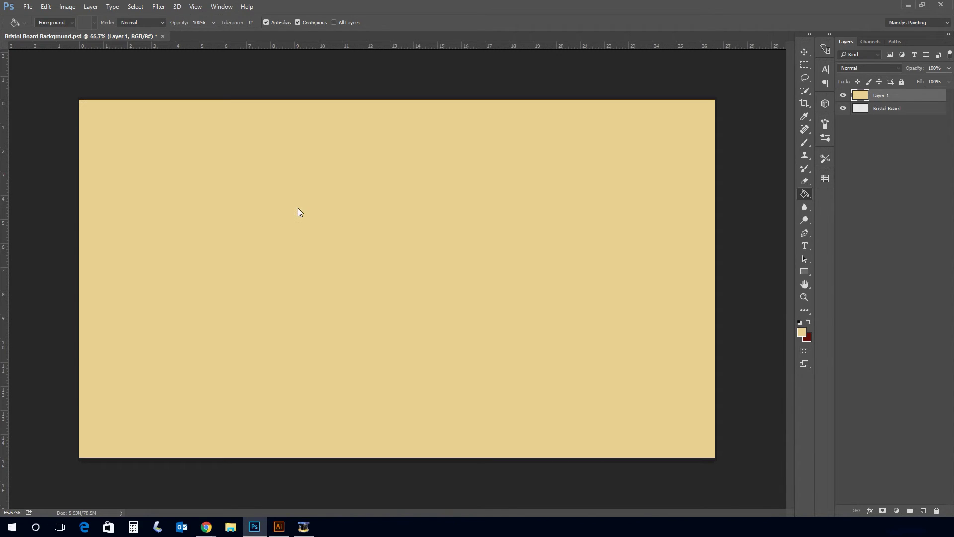
click(845, 69)
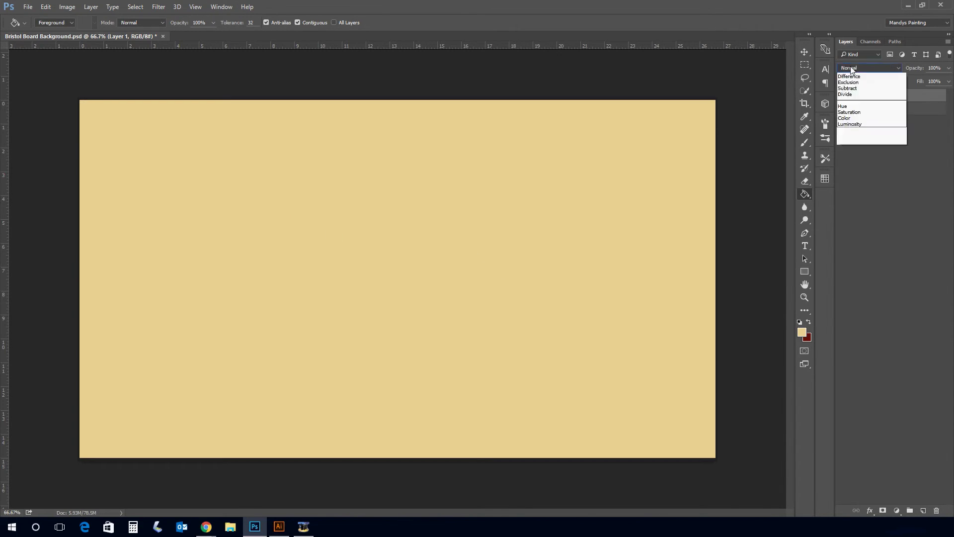
click(861, 102)
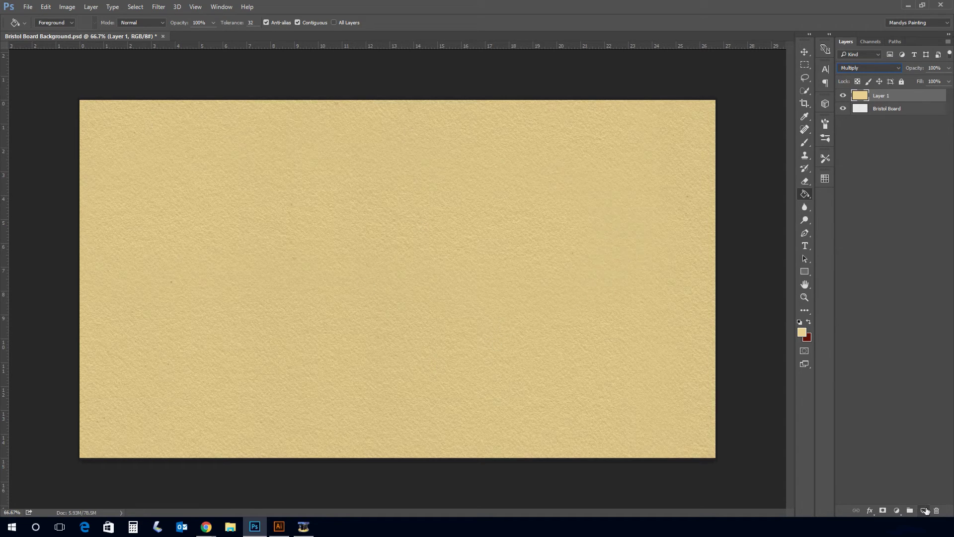
click(923, 511)
Add two more layers, make Layer 2 active, and hide tan Layer 1.
click(924, 510)
click(924, 510)
click(925, 511)
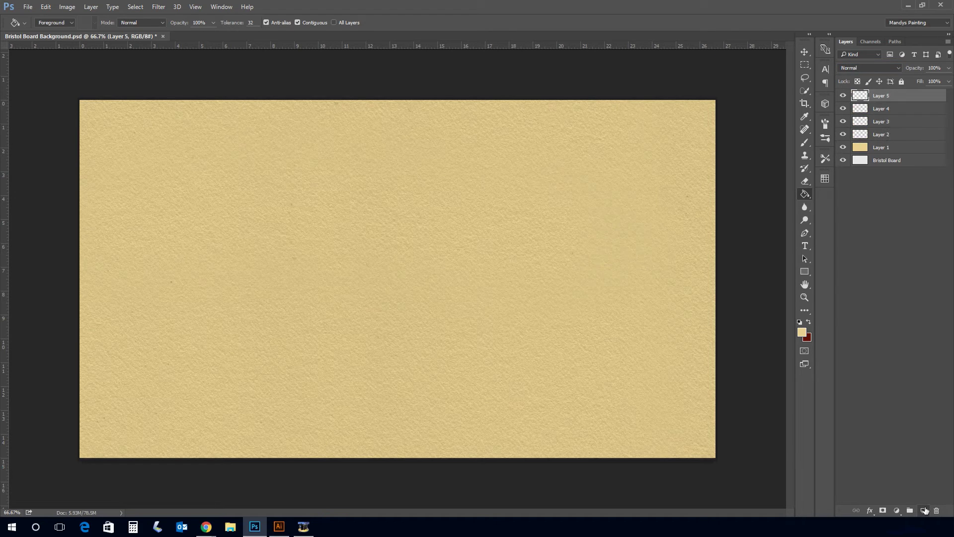
click(878, 136)
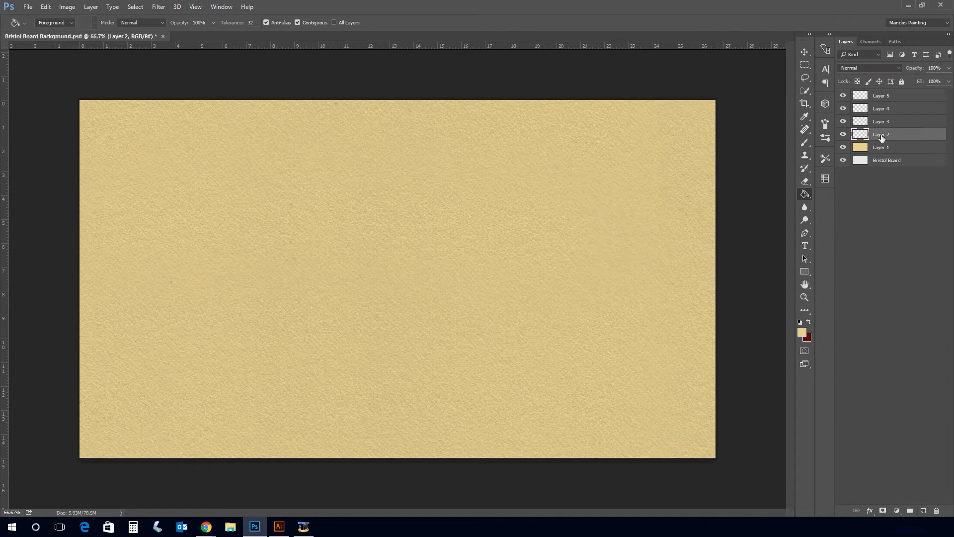
click(843, 147)
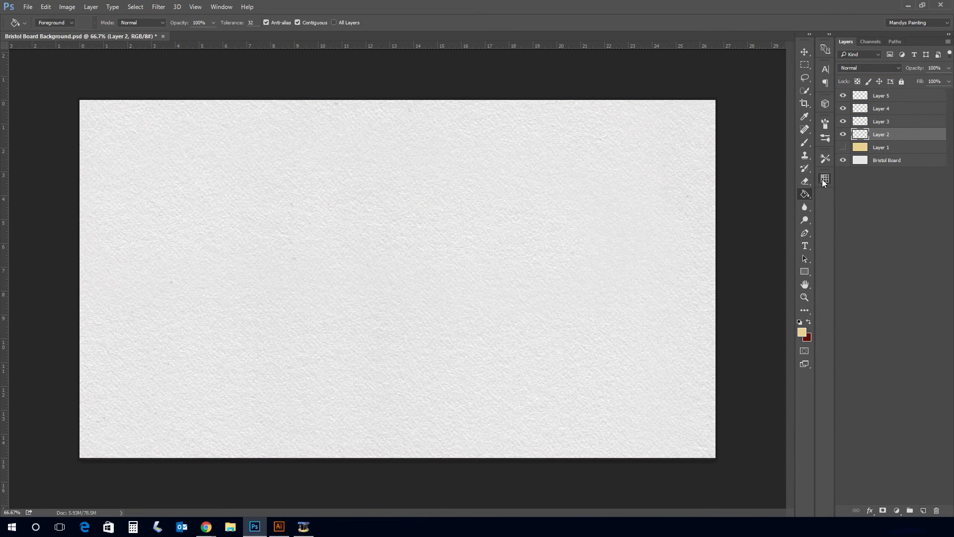
Fill Layer 2 with the light grey storyboard swatch in Multiply mode, then hide it.
click(825, 178)
click(734, 193)
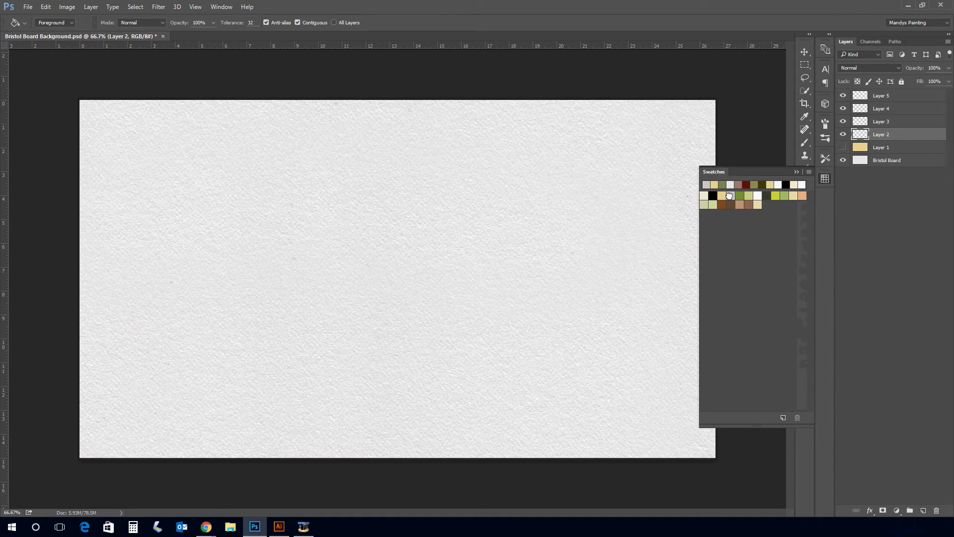
click(637, 180)
click(857, 69)
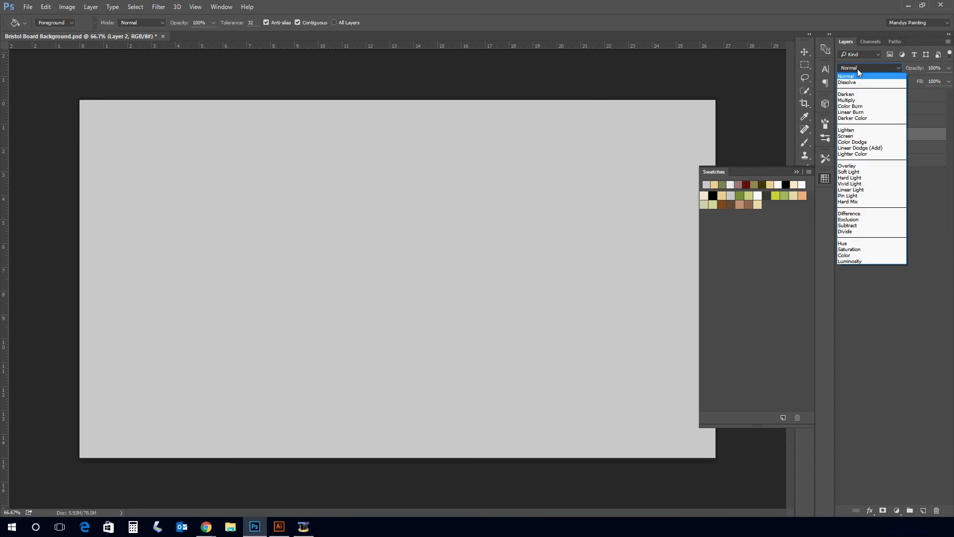
click(858, 100)
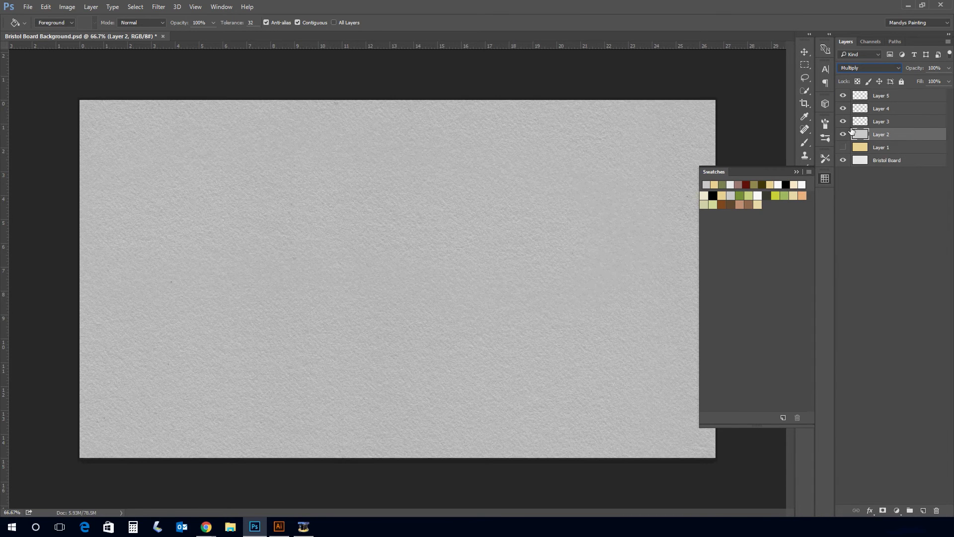
click(843, 134)
Fill Layer 3 with the green storyboard swatch and set it to Multiply.
click(866, 122)
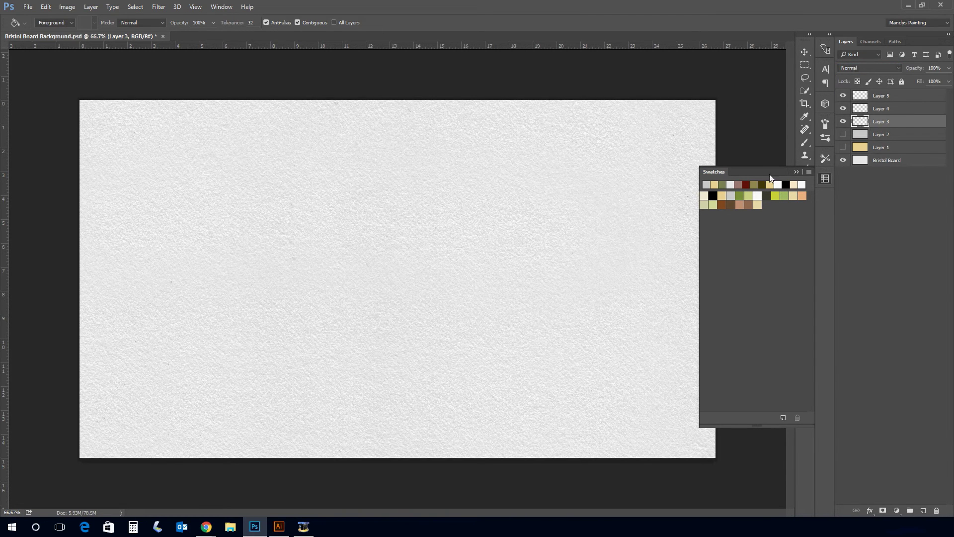
click(739, 196)
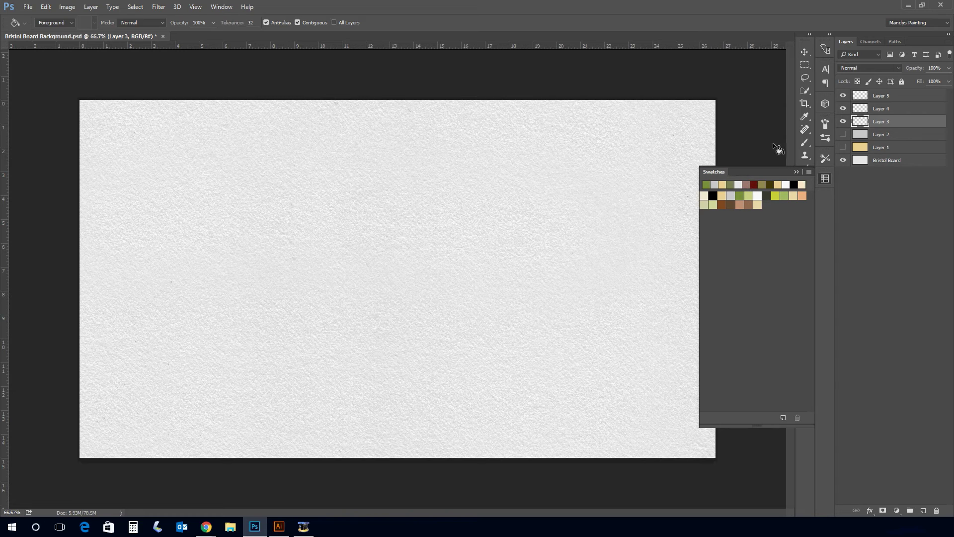
click(493, 221)
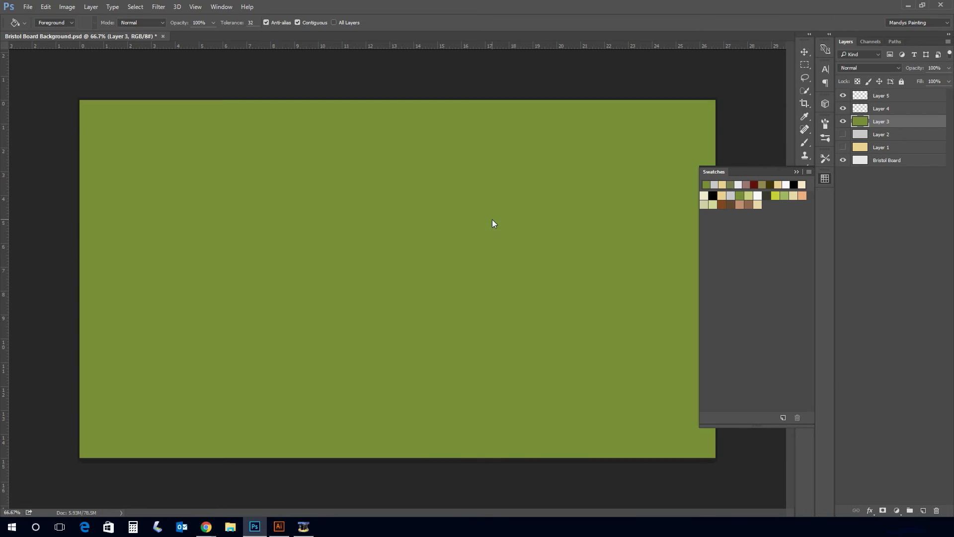
click(854, 69)
click(851, 96)
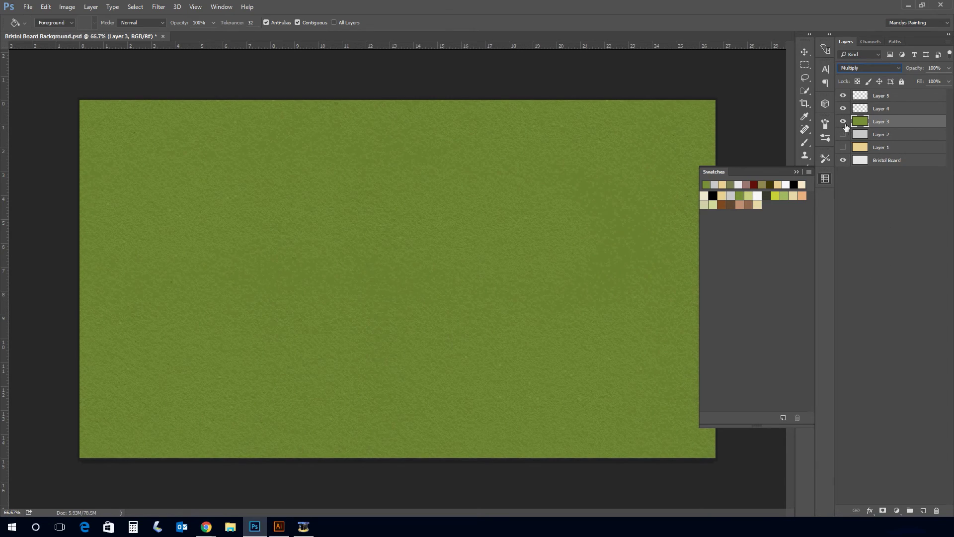
Hide Layers 3 and 2 so only tan Layer 1 is visible.
click(843, 121)
click(843, 134)
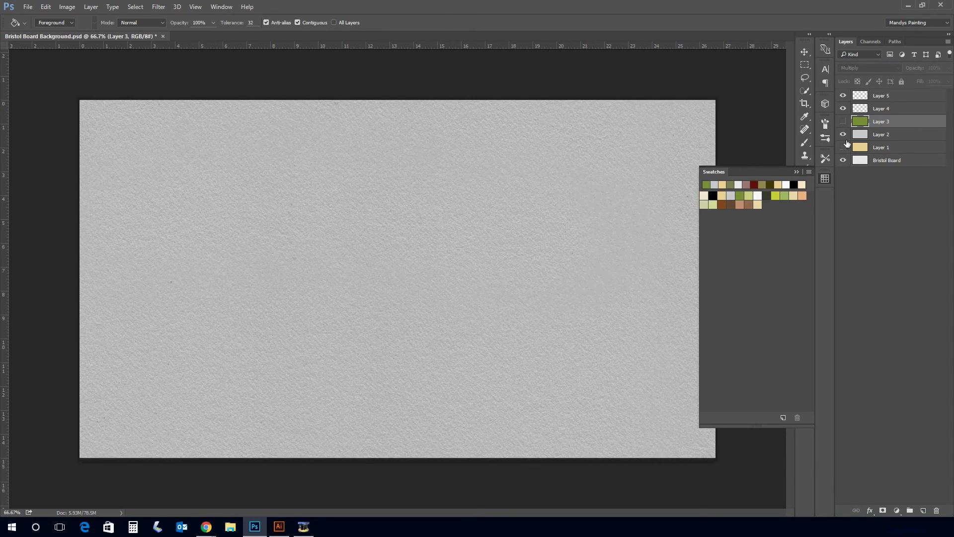
click(843, 134)
click(842, 147)
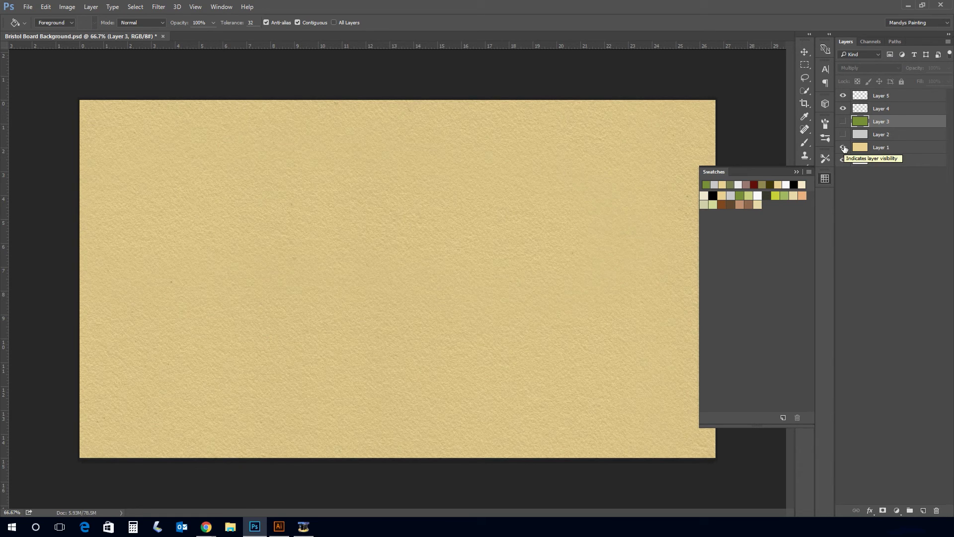
Collapse the Swatches panel to reveal the tan-tinted Bristol Board texture.
click(797, 172)
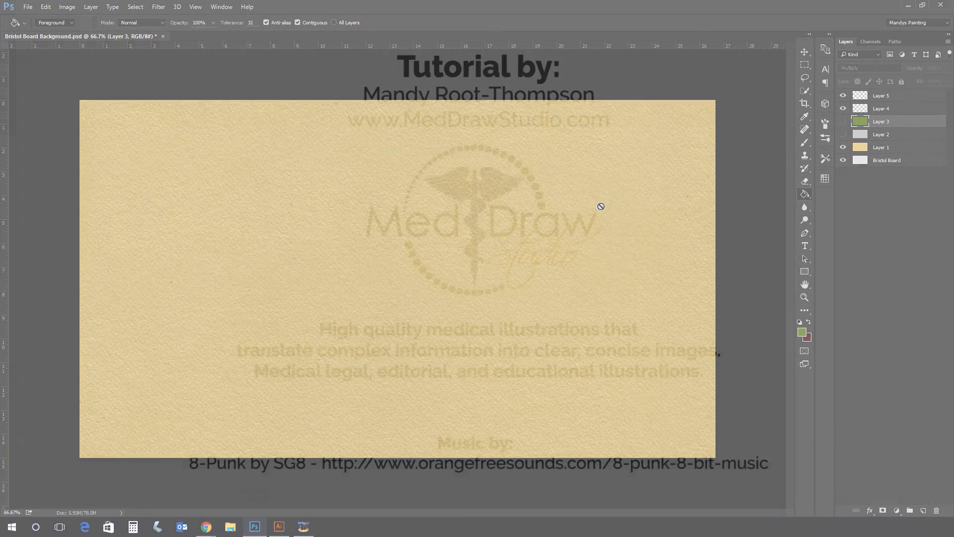